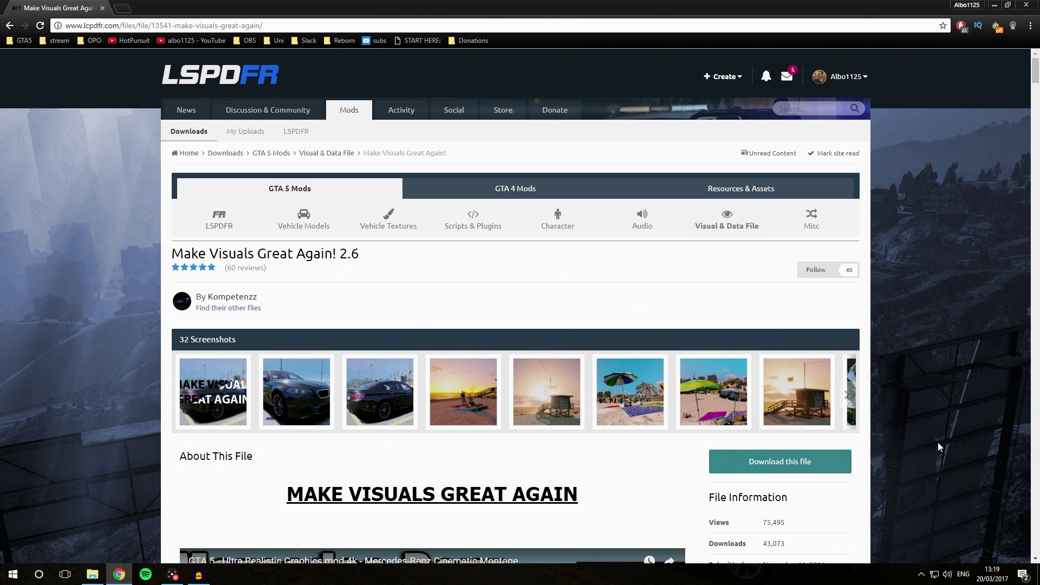
Download Make_Visuals_Great_Again_-_v2.6.zip (151.55 MB) from LSPDFR, passing the reCAPTCHA check
scroll(895, 413, down, 4)
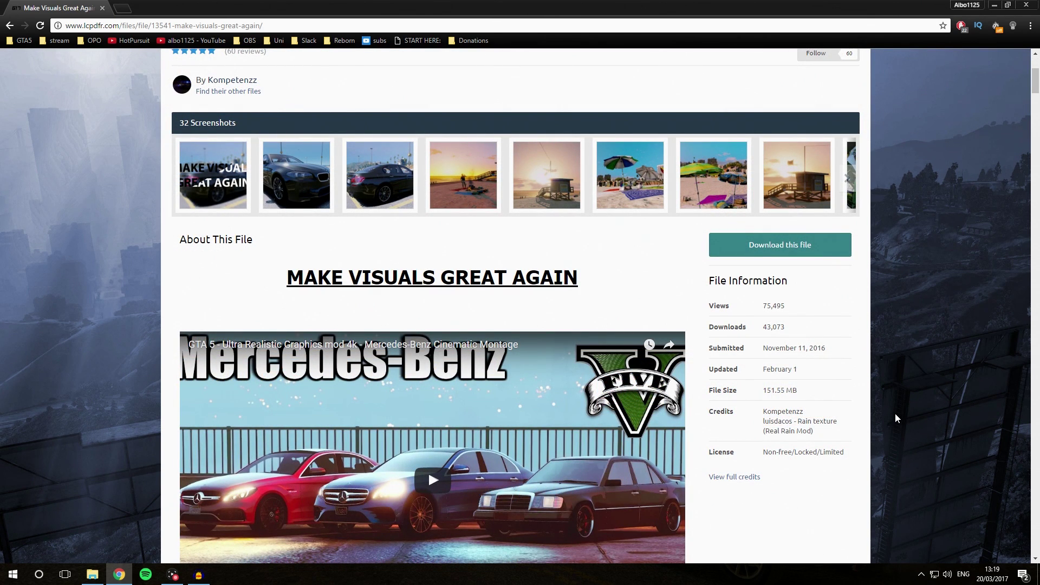
scroll(895, 414, up, 3)
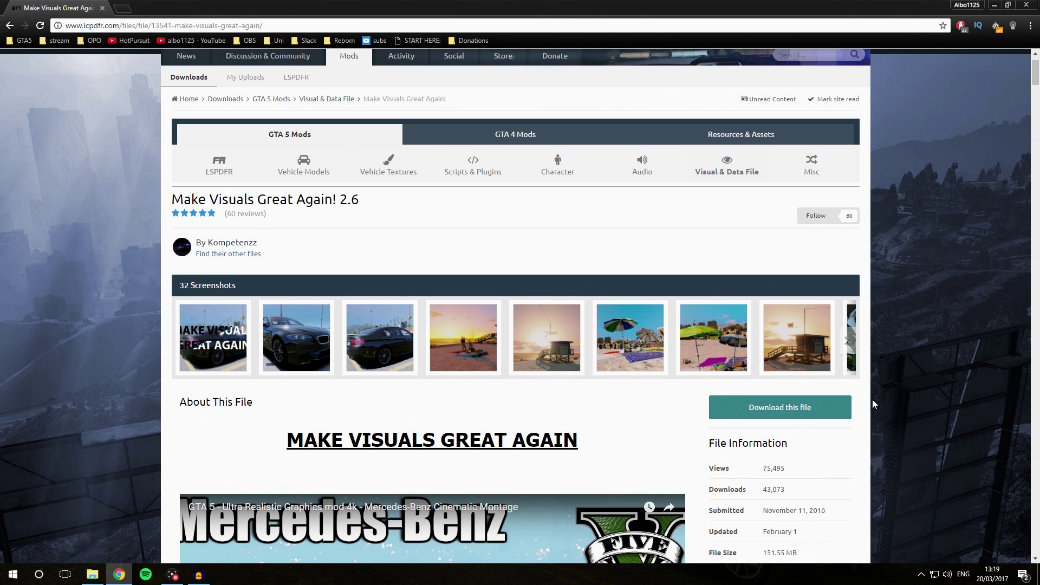
scroll(935, 496, down, 4)
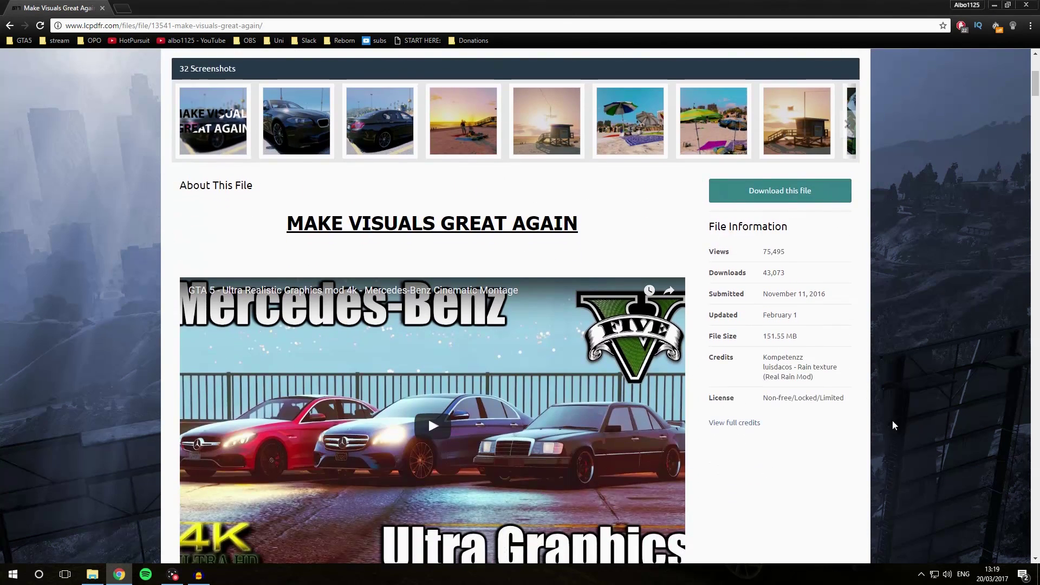
scroll(834, 415, up, 3)
scroll(784, 375, up, 1)
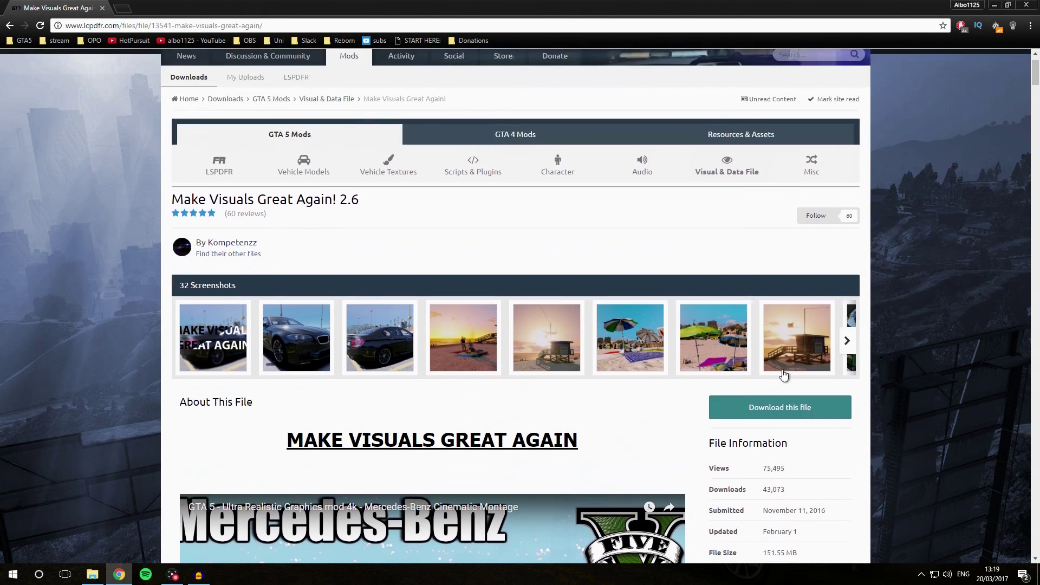
click(785, 409)
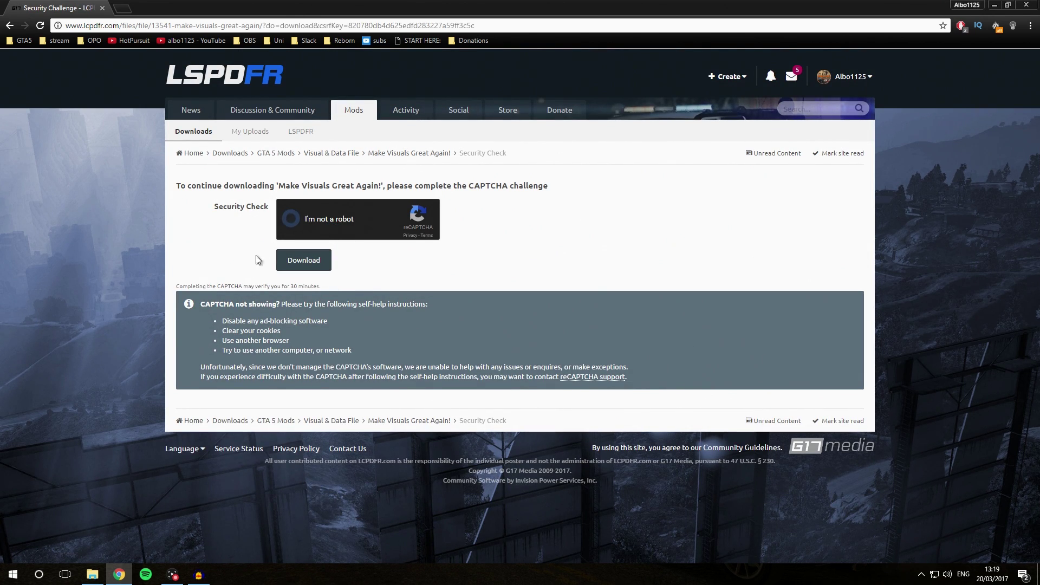
click(304, 260)
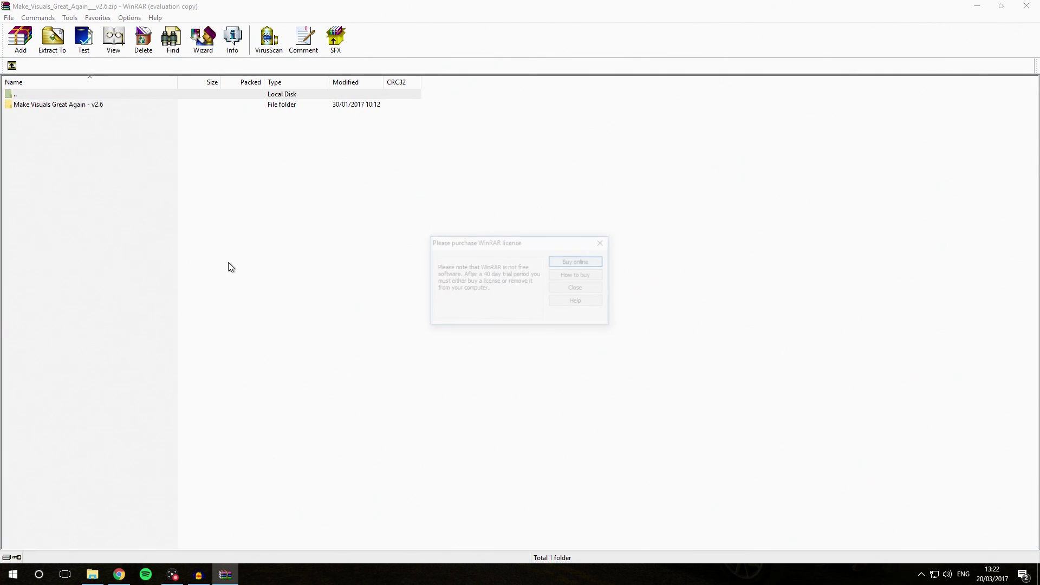
Dismiss the licence reminder and extract the zip to Downloads\GTAVMods\visuals\Make_Visuals_Great_Again__v2.6
click(587, 291)
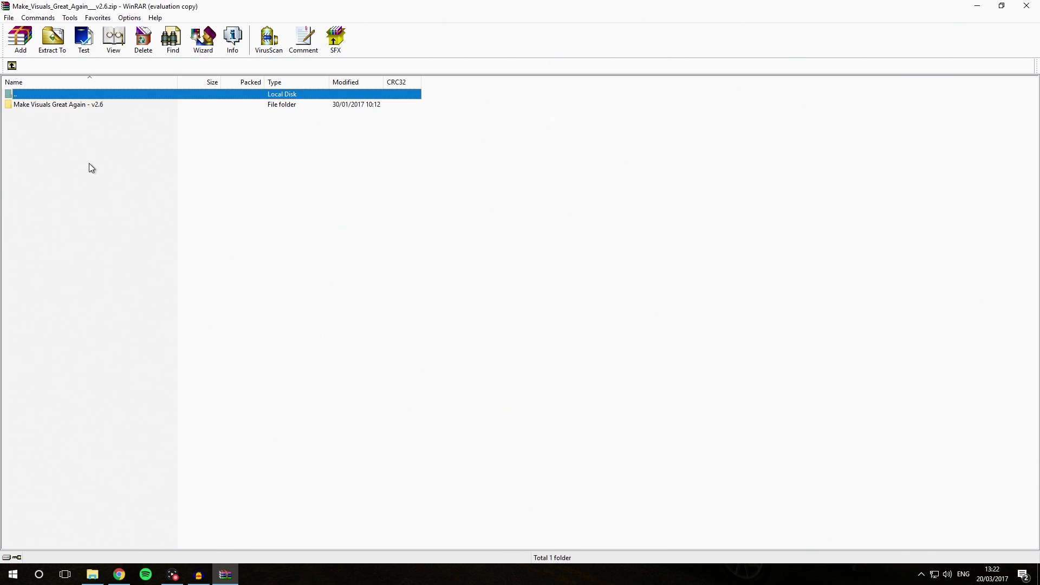
click(55, 51)
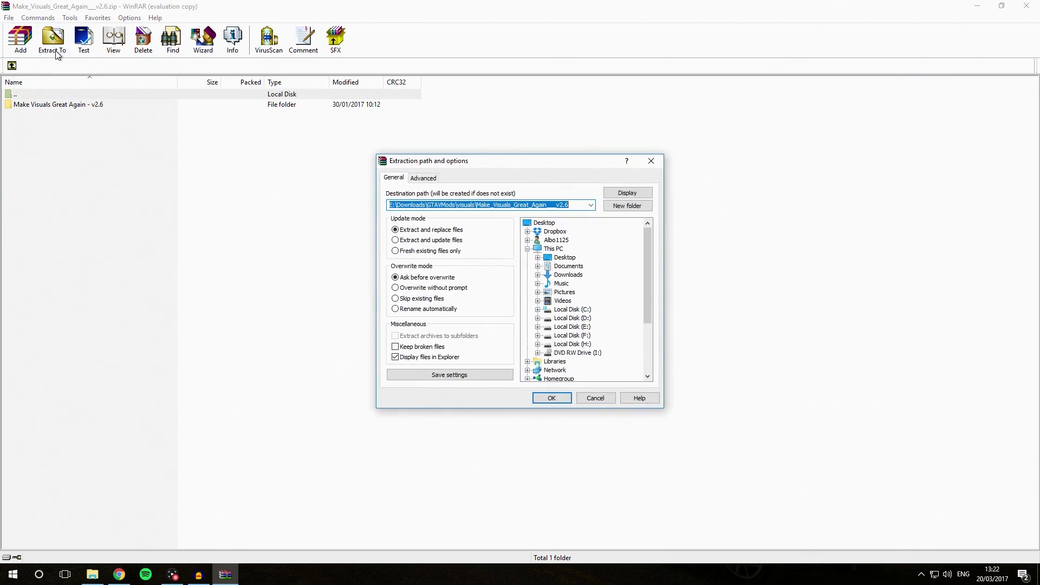
click(545, 396)
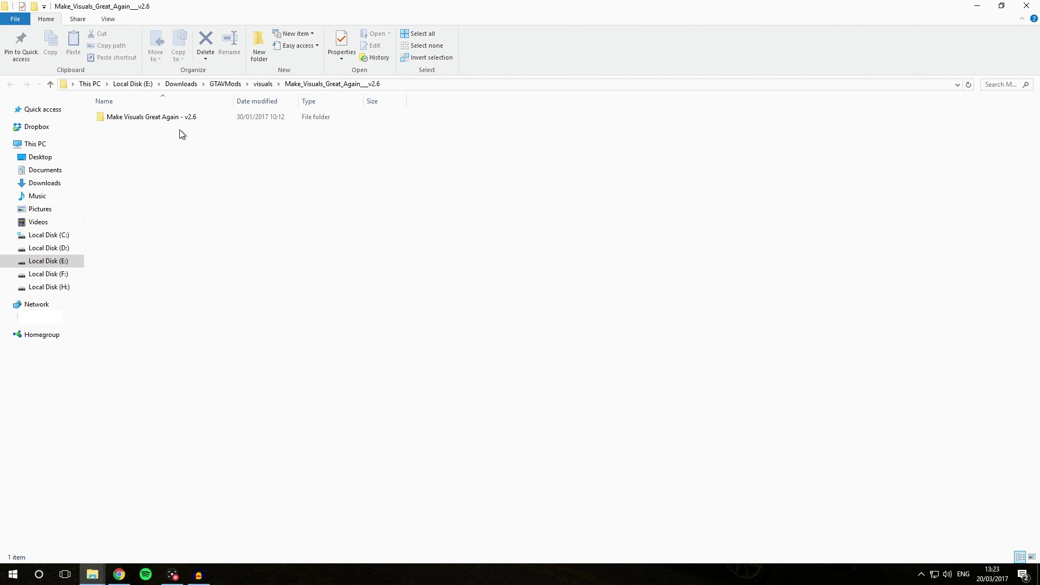
Open the Make Visuals Great Again - v2.6 folder and view its README.txt in Notepad++
double_click(196, 118)
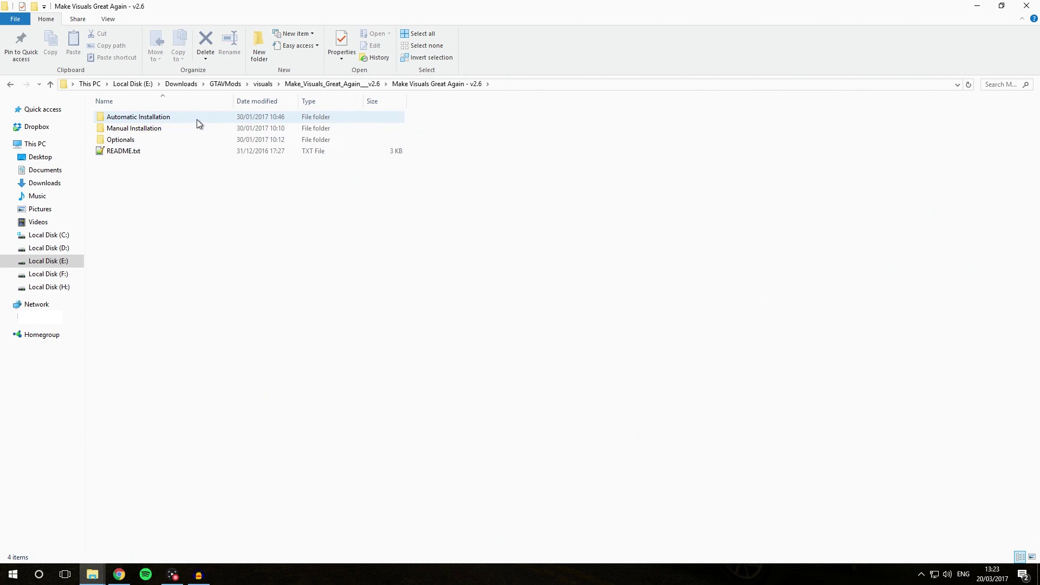
double_click(157, 151)
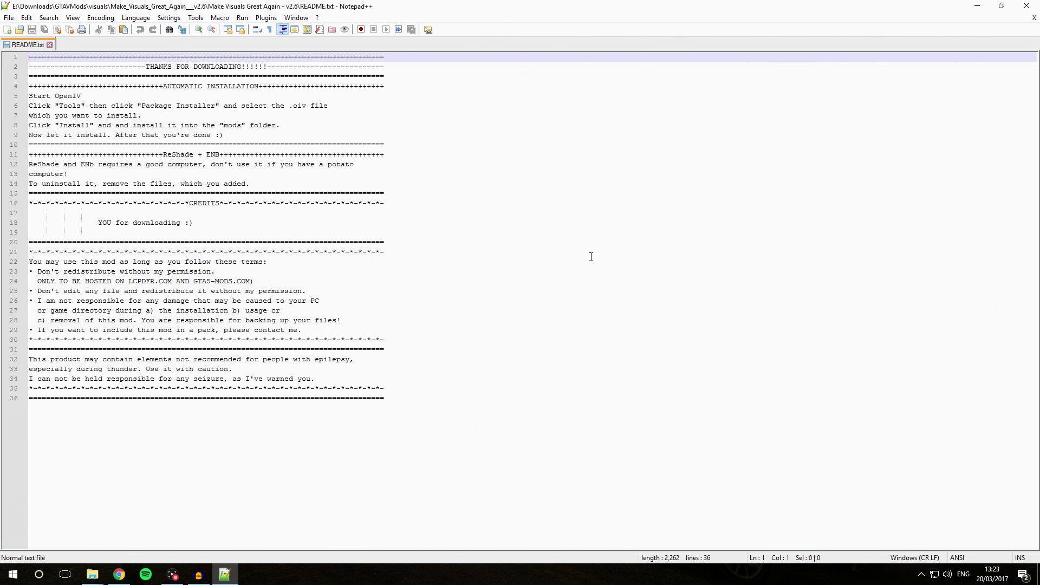
Close the README in Notepad++ and clear the file selection in Explorer
click(1027, 5)
click(288, 251)
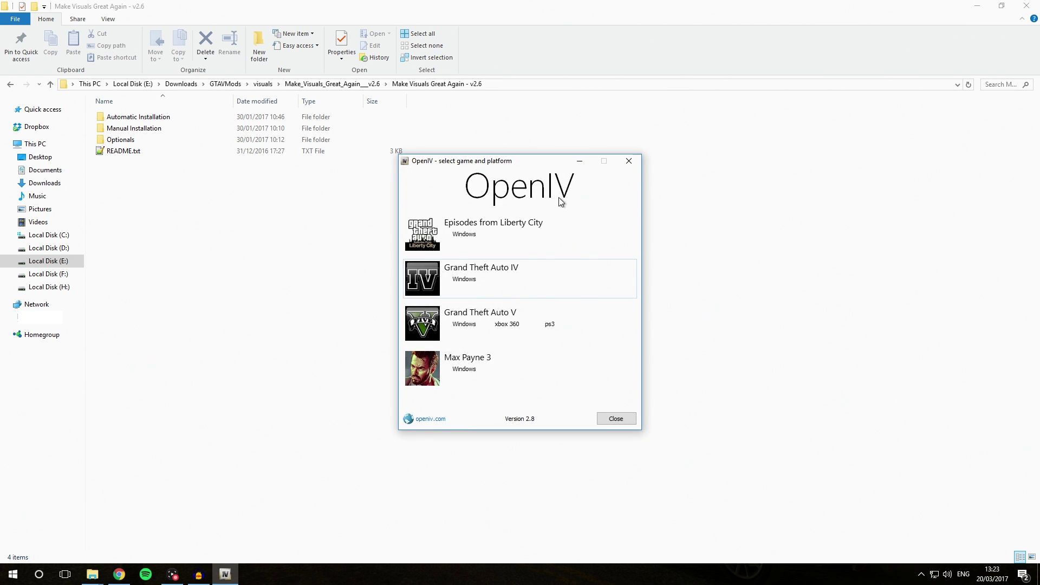
Load Grand Theft Auto V for Windows in OpenIV and maximize the window
click(463, 325)
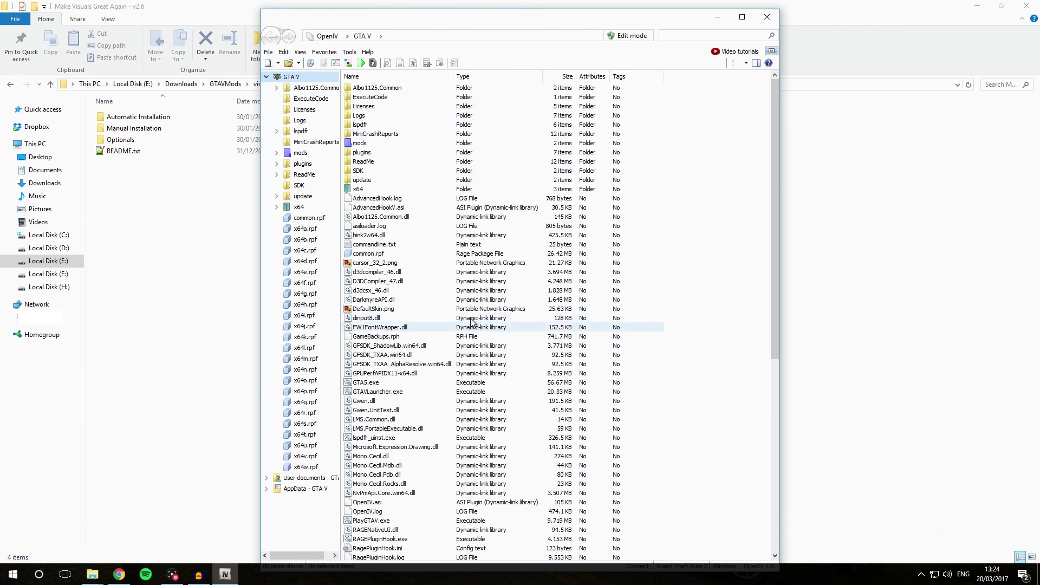
click(743, 19)
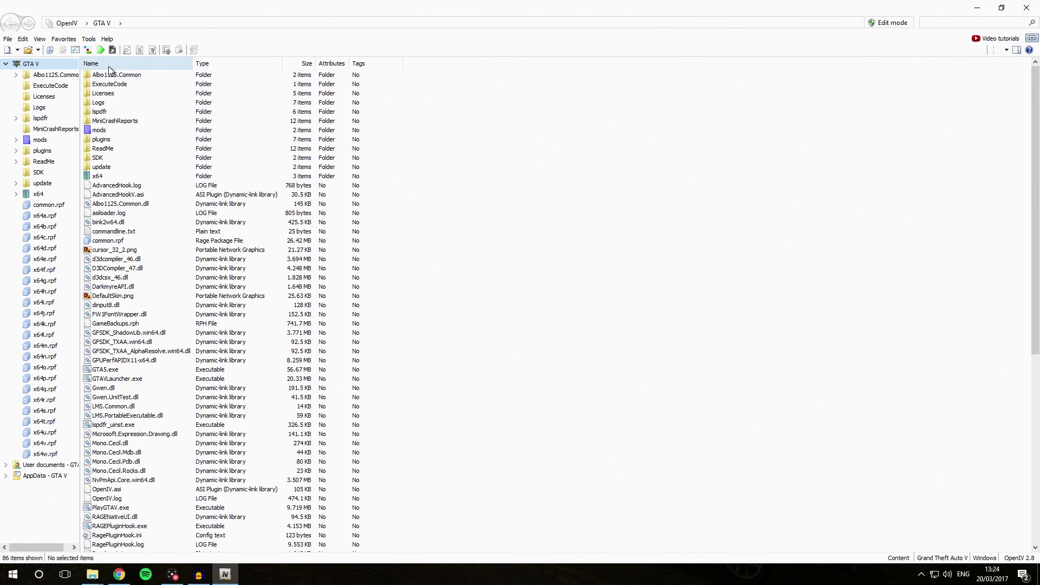
click(89, 39)
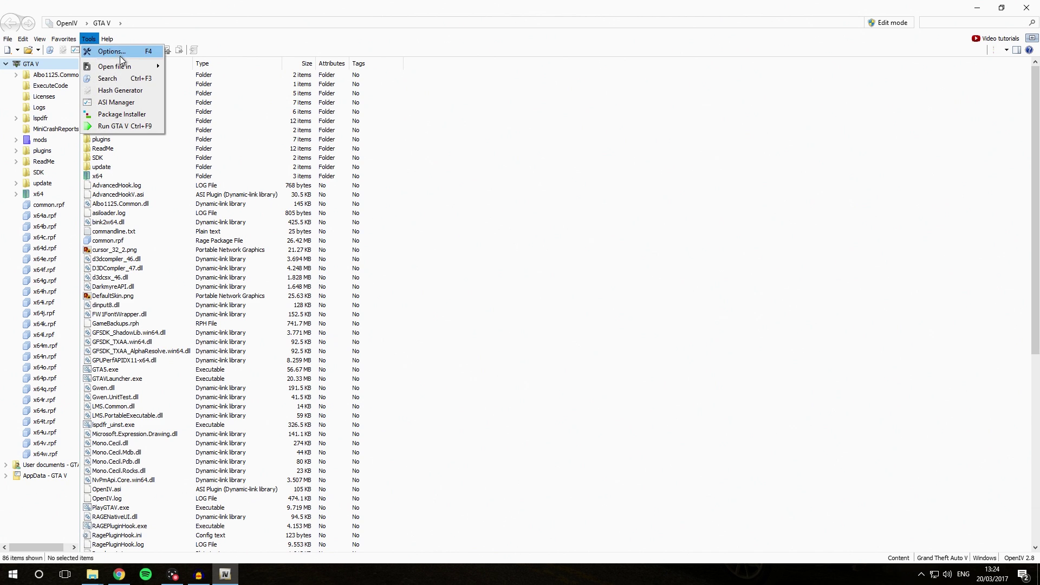
Load the Bikers DLC .oiv from visuals\...\Automatic Installation into OpenIV's Package Installer
click(122, 114)
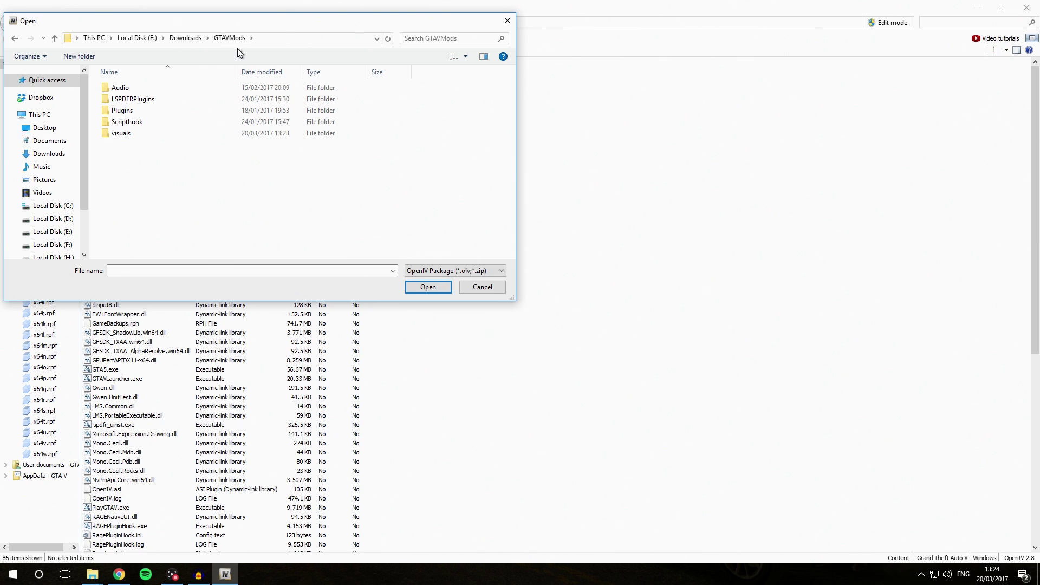
double_click(143, 133)
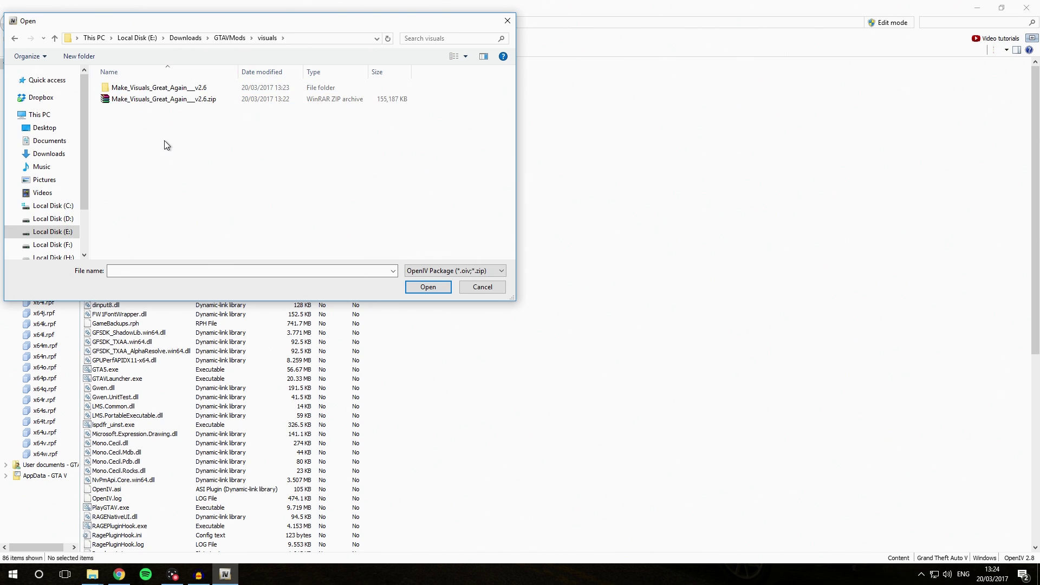
double_click(226, 88)
double_click(193, 90)
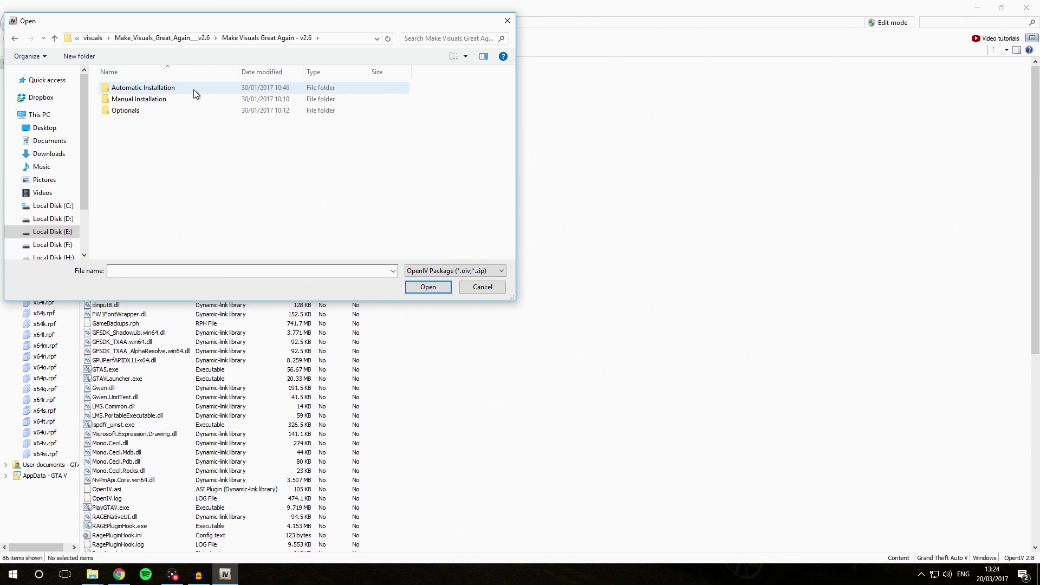
click(163, 91)
double_click(163, 91)
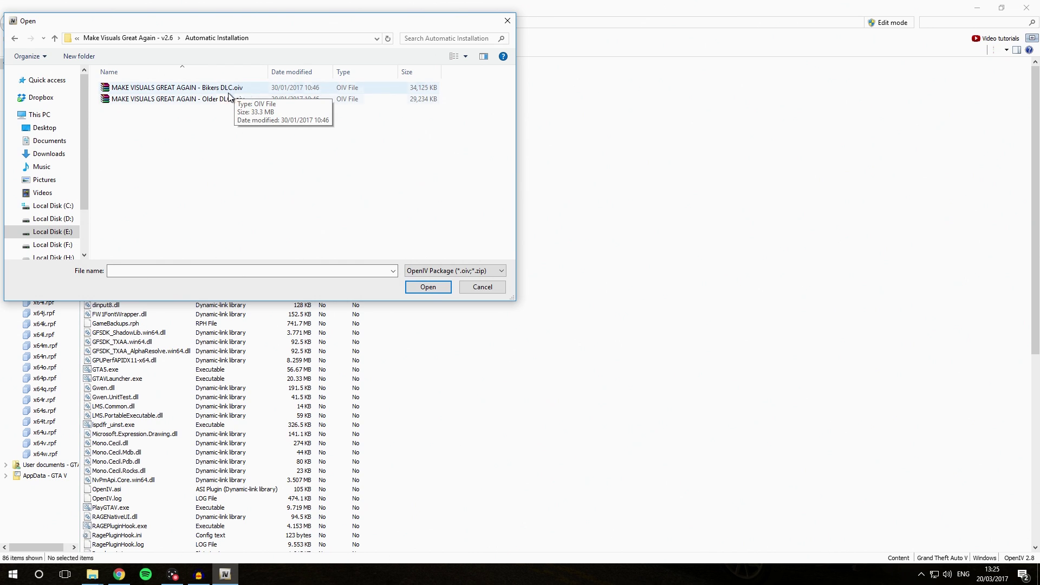
double_click(211, 88)
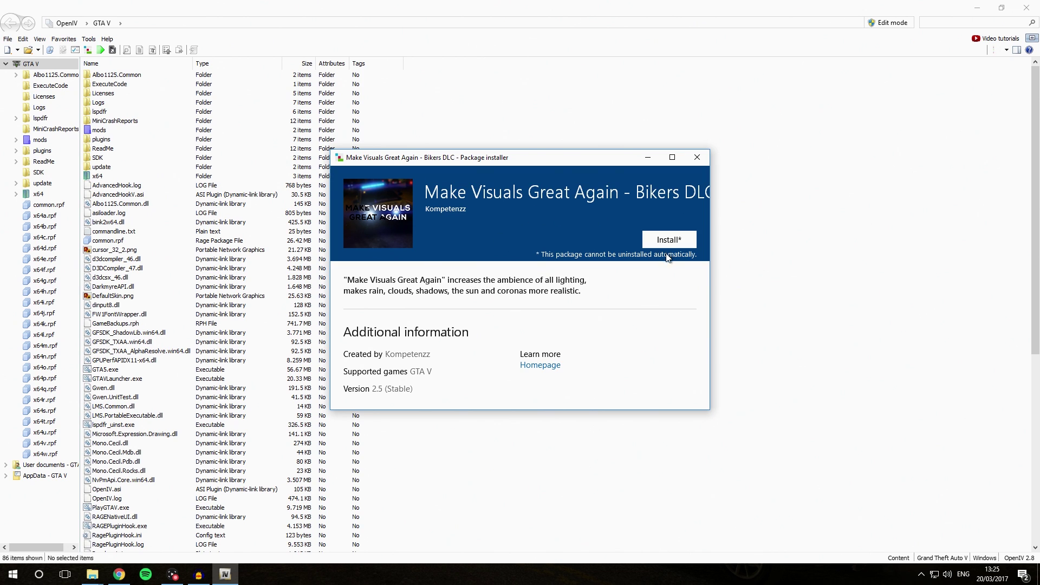
Install the Bikers DLC package (v2.5) into the mods folder and close the installer
click(674, 240)
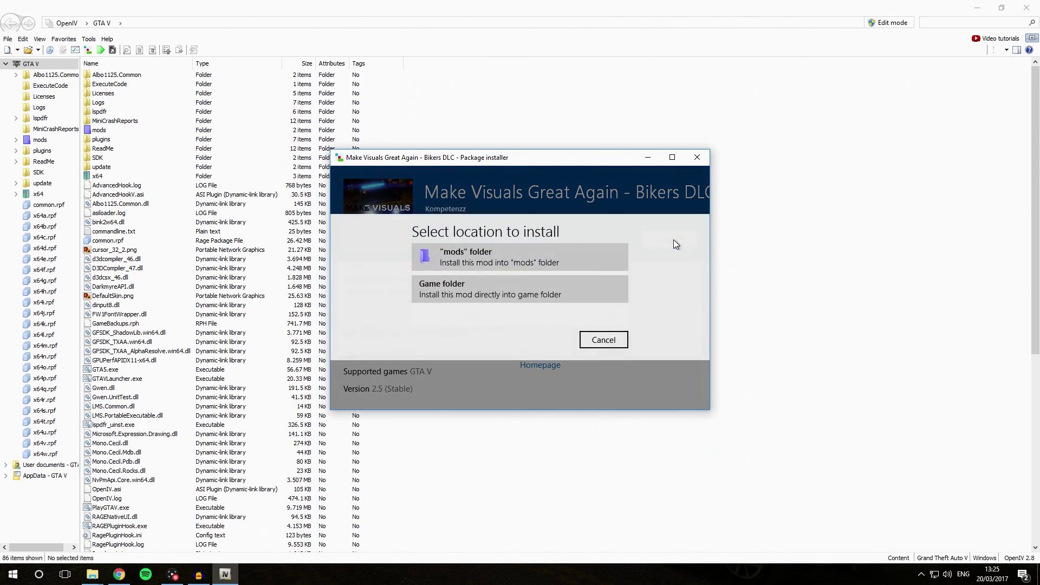
click(473, 256)
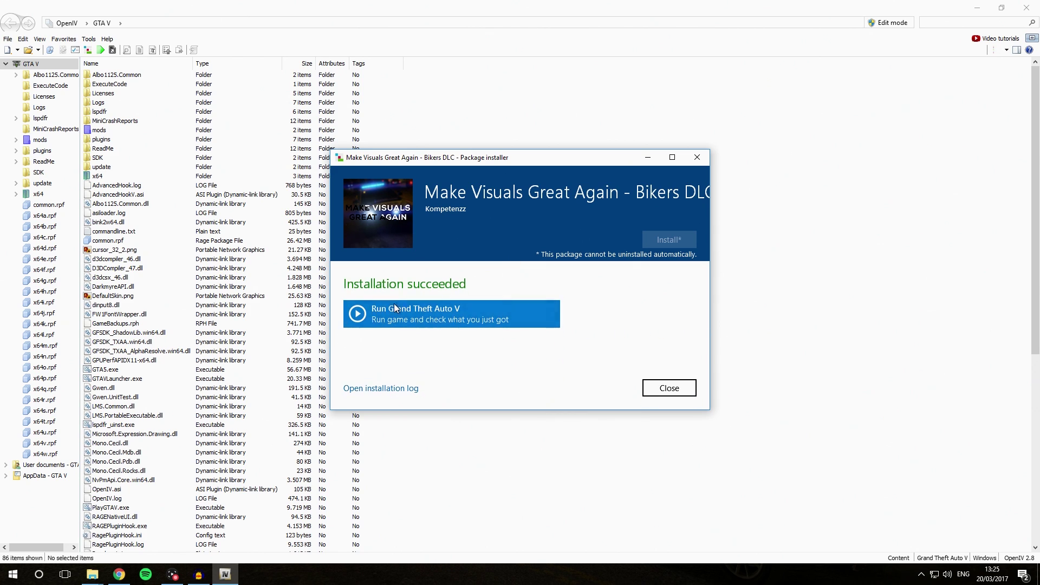
click(672, 390)
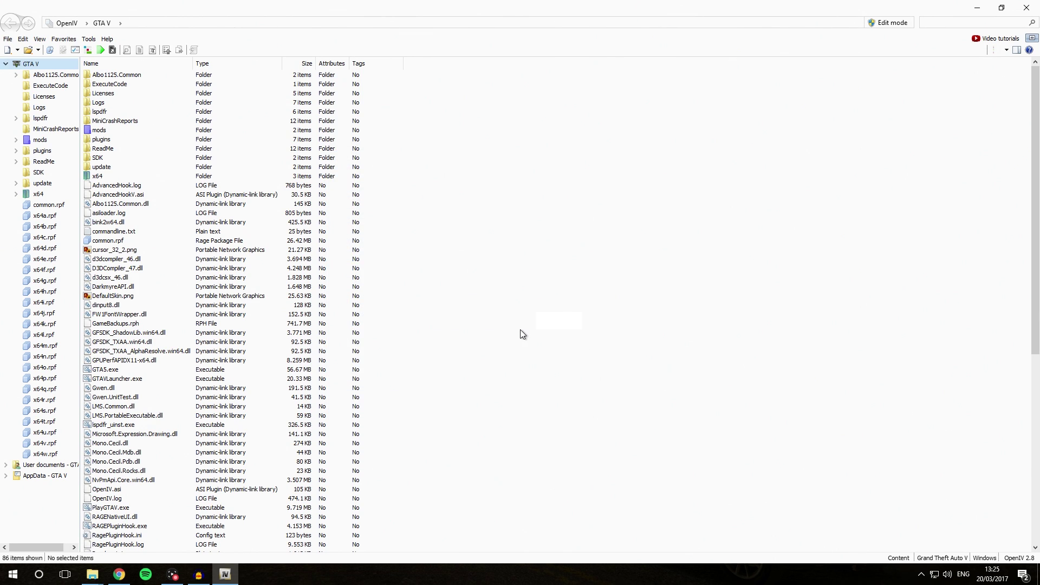
Snap OpenIV left and open the mod's Optionals > No MotionBlur folder in Explorer
key(super+Left)
click(653, 187)
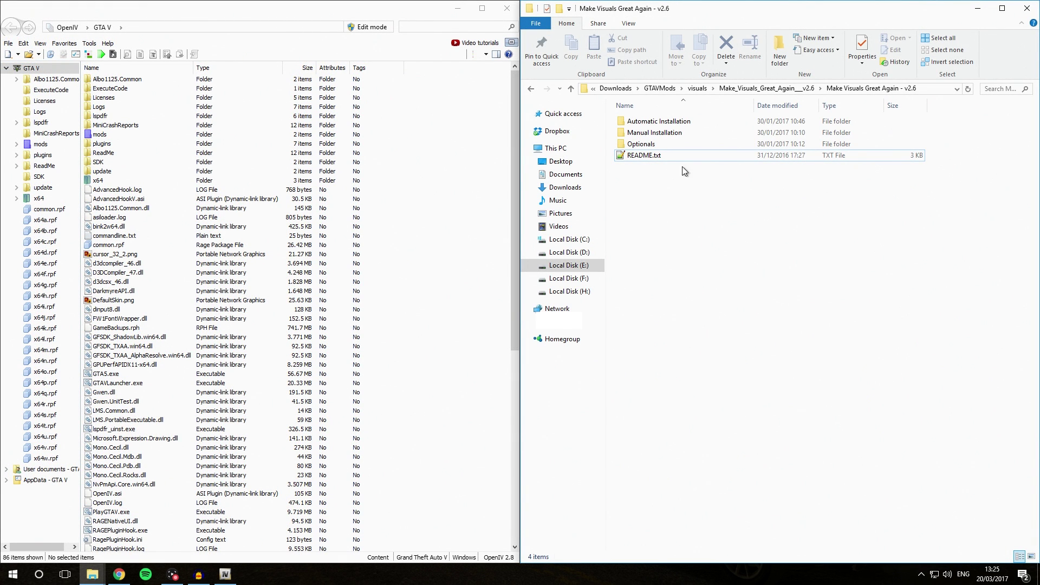
double_click(654, 145)
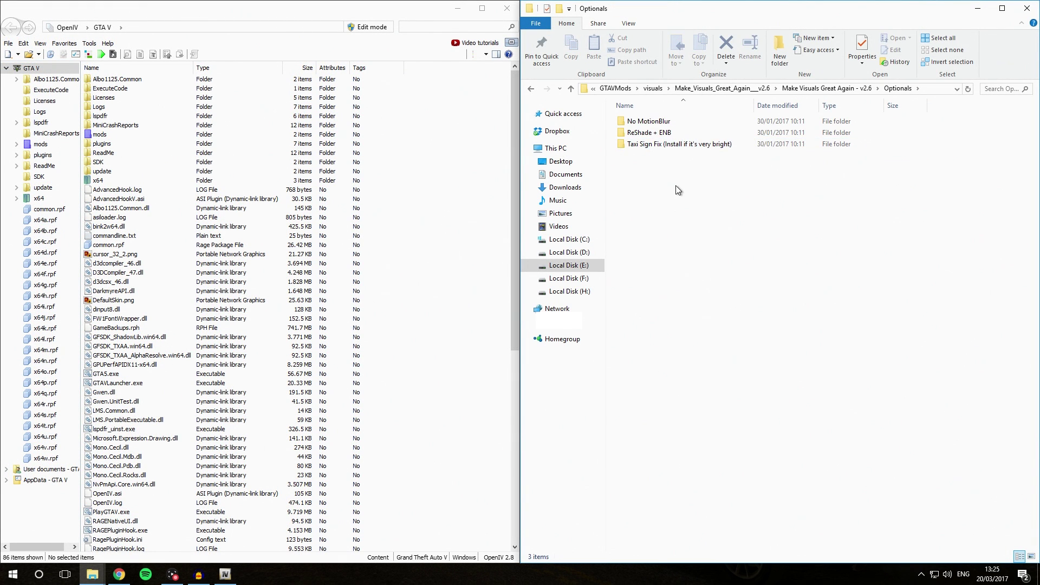
double_click(662, 126)
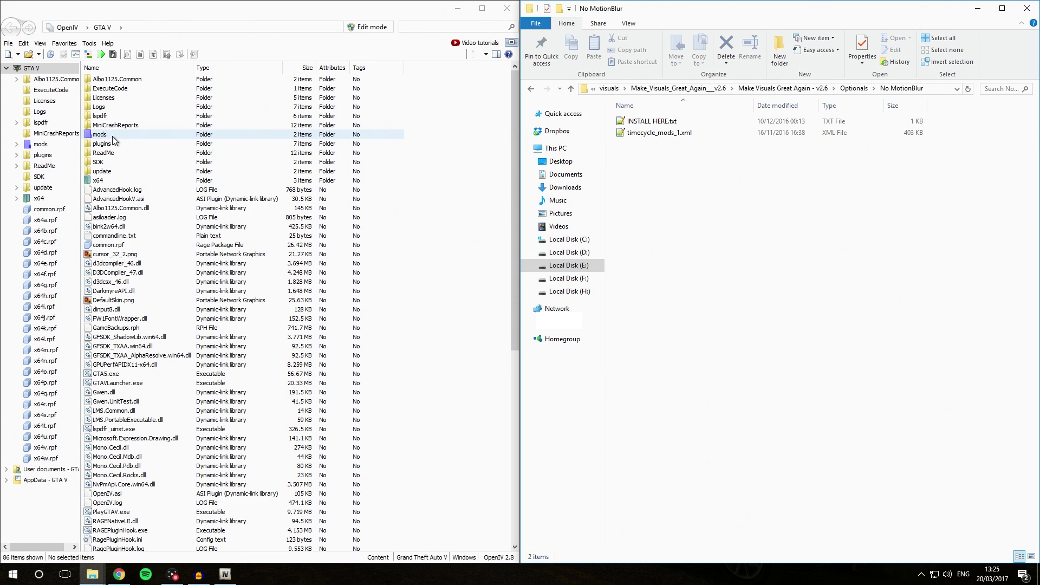
In OpenIV, browse to mods\update\update.rpf\common\data\timecycle
double_click(100, 134)
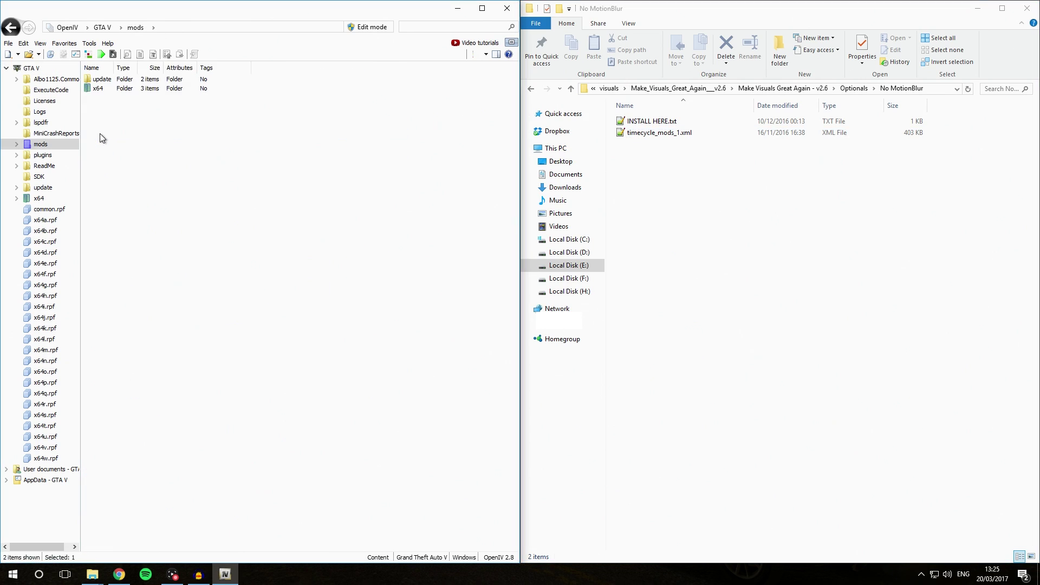
double_click(116, 79)
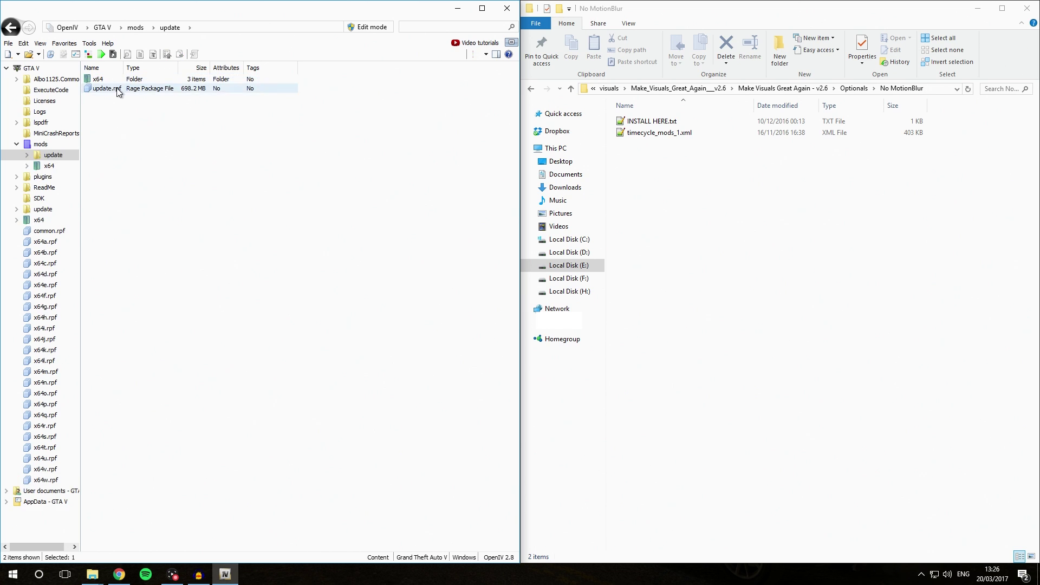
double_click(117, 89)
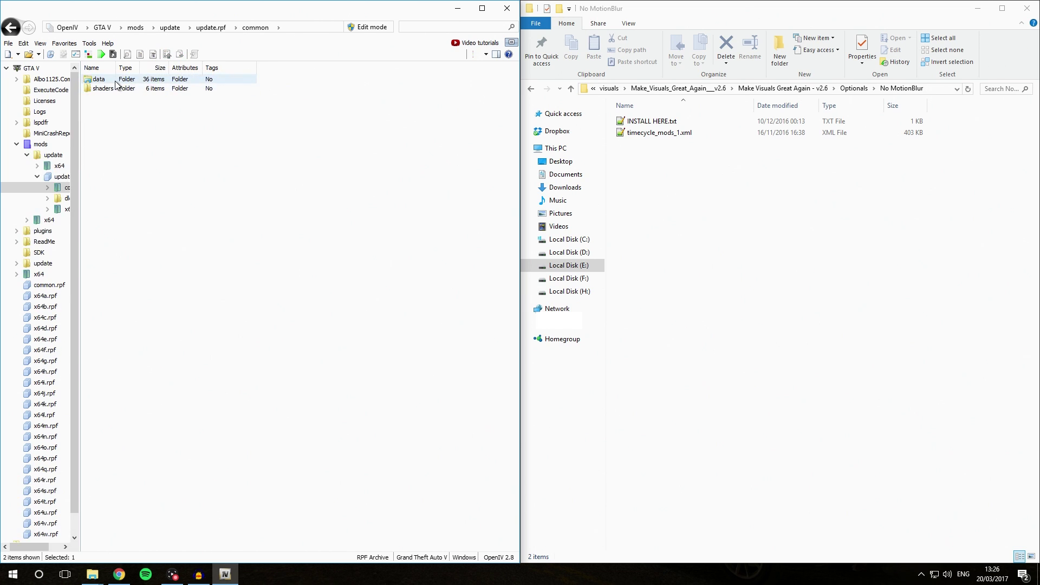
double_click(115, 80)
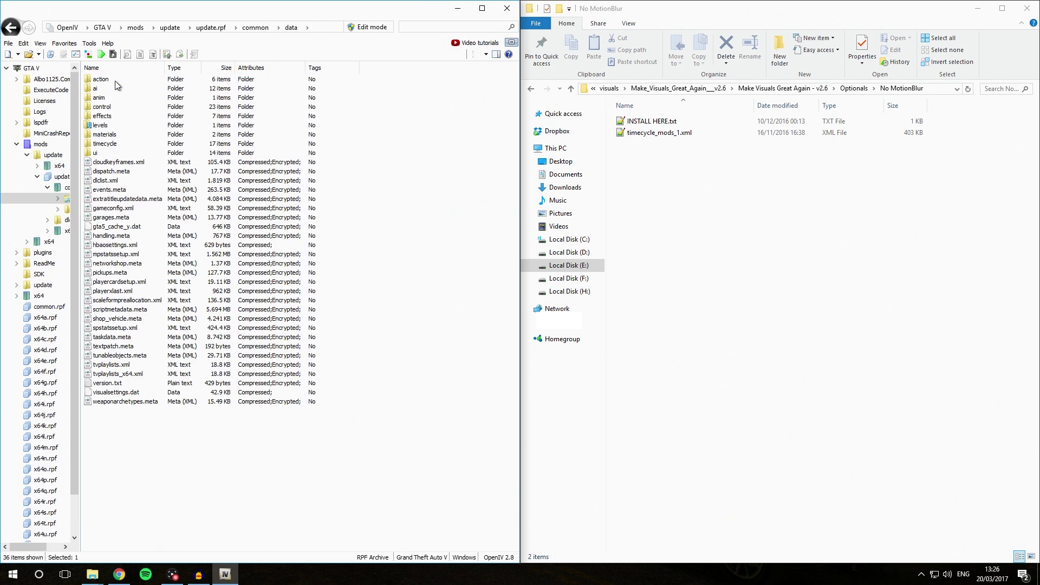
double_click(115, 143)
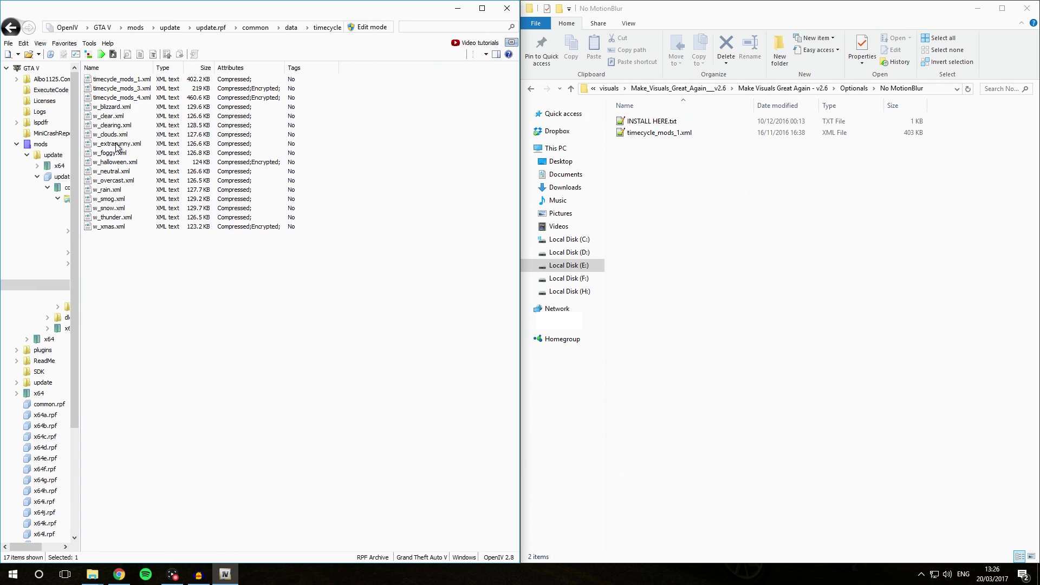
Enable edit mode and copy No MotionBlur's timecycle_mods_1.xml into OpenIV's timecycle folder
click(371, 27)
click(545, 325)
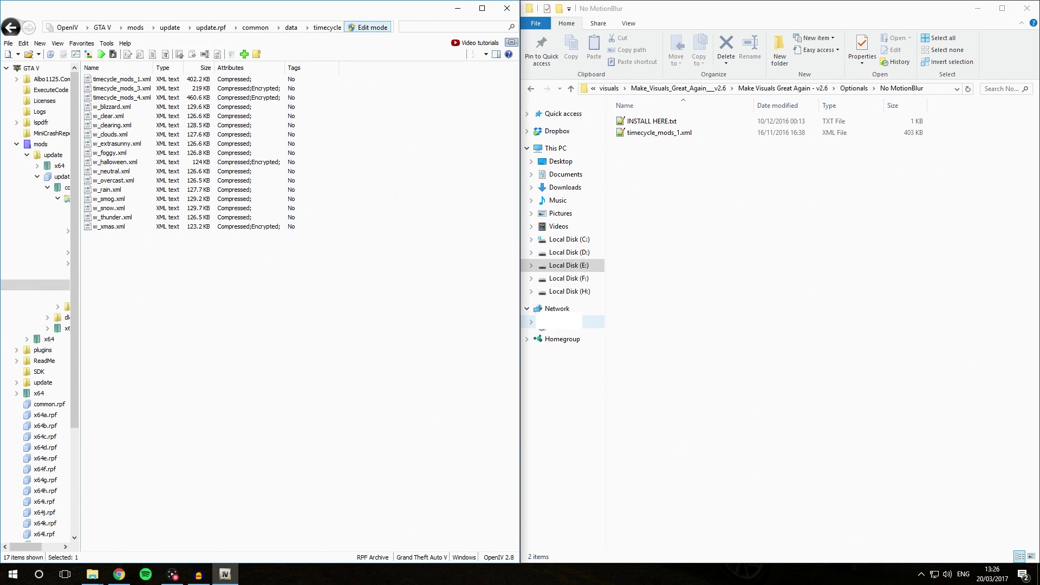
click(646, 135)
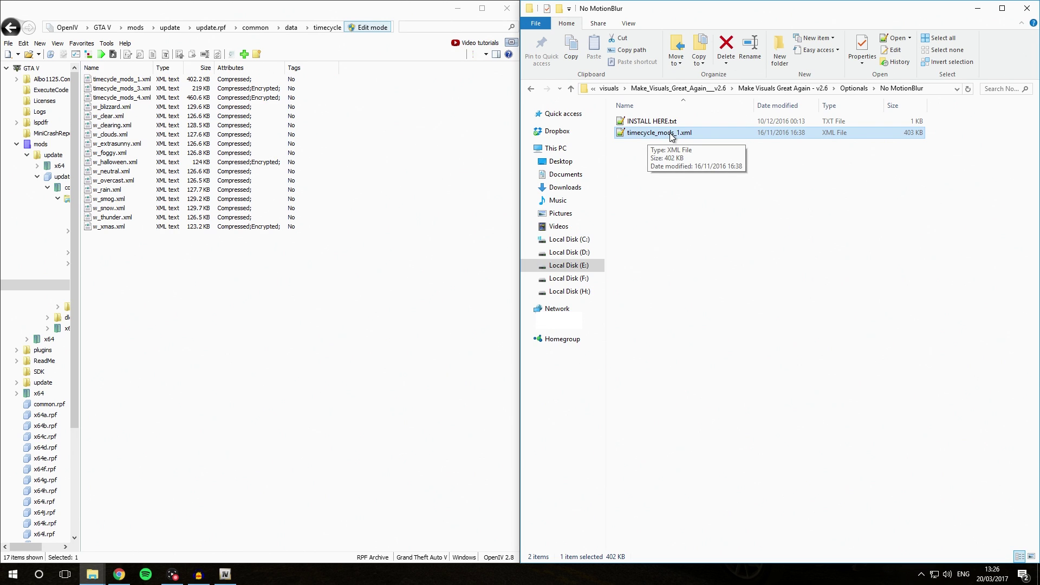
drag(672, 137, 222, 259)
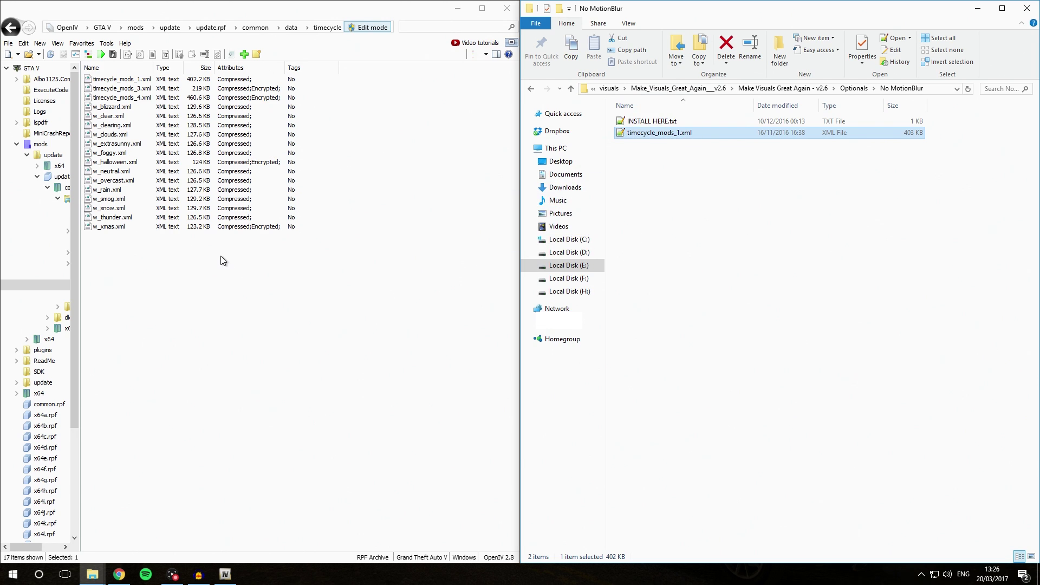
Check the replaced timecycle_mods_1.xml (402.2 KB) in the archive, then turn edit mode off
click(122, 80)
right_click(120, 82)
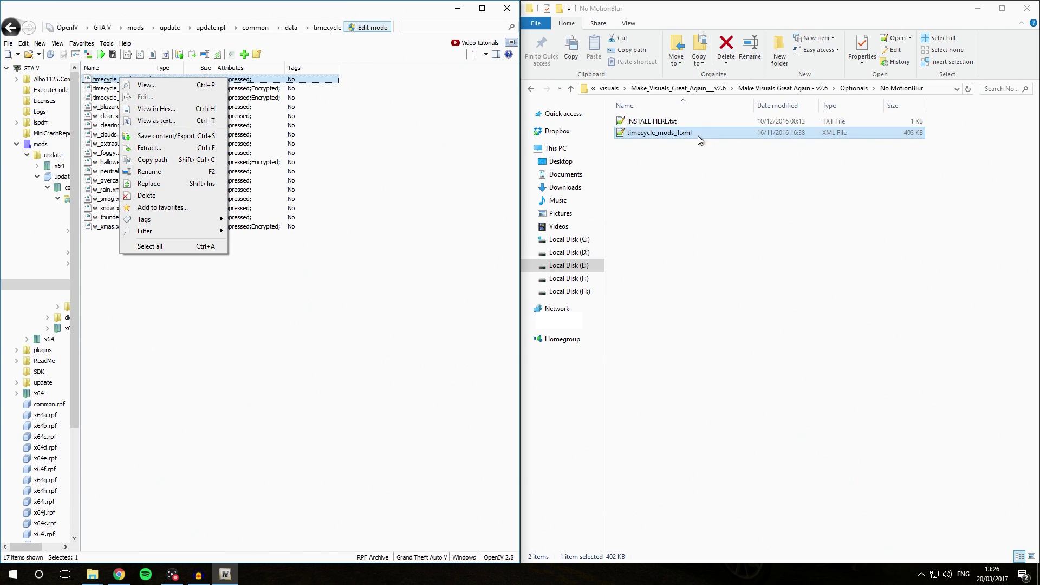
click(350, 340)
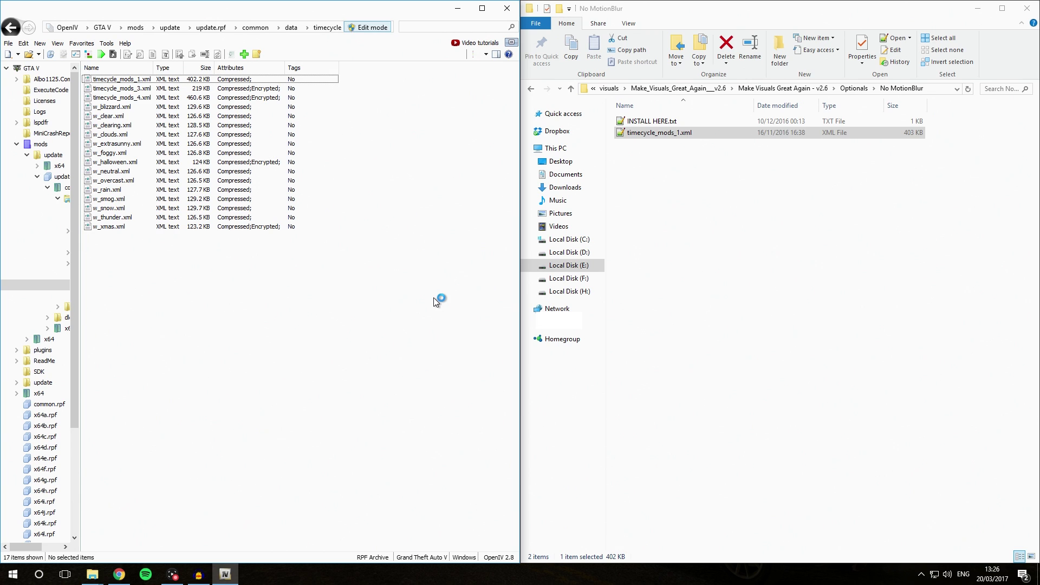
click(373, 28)
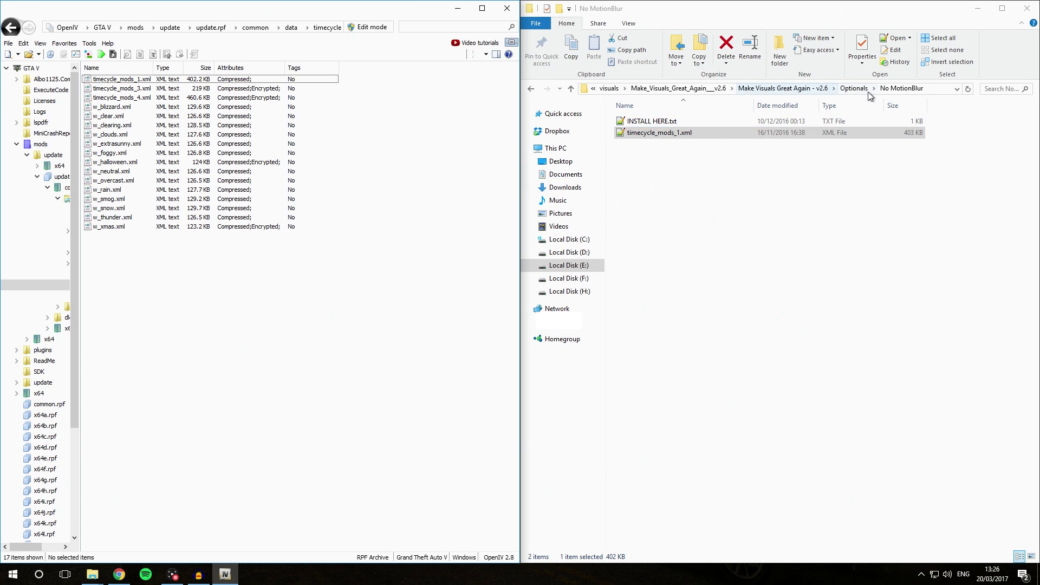
Open Optionals > ReShade + ENB and widen the Name column to reveal the drop-files note
click(853, 88)
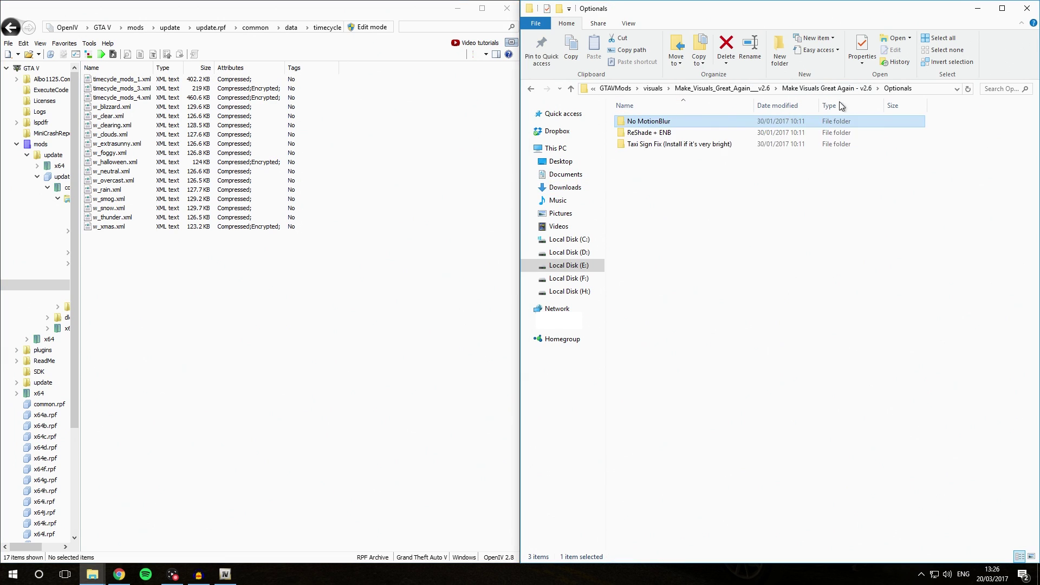
double_click(657, 134)
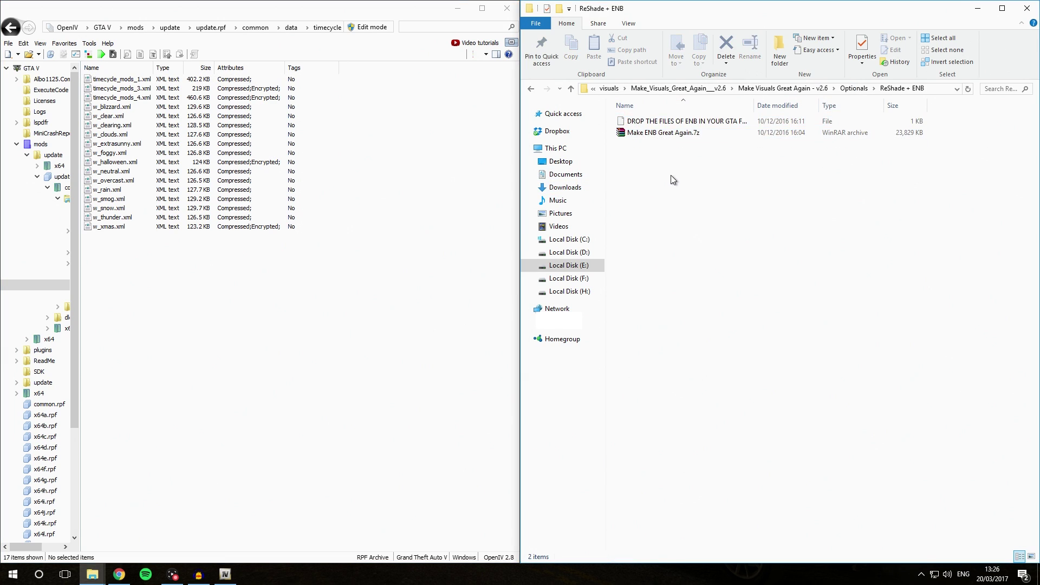
drag(753, 105, 788, 106)
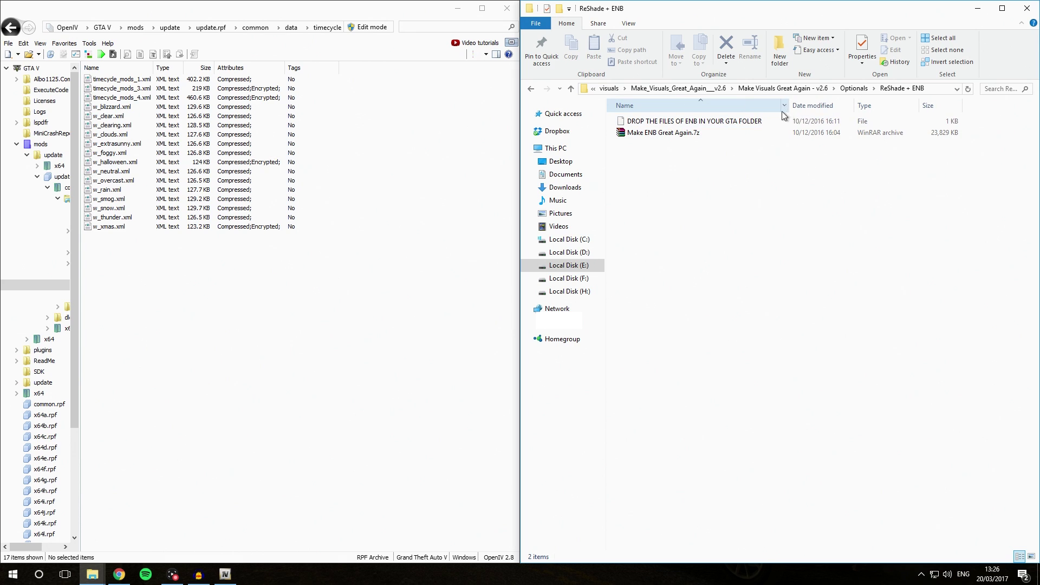